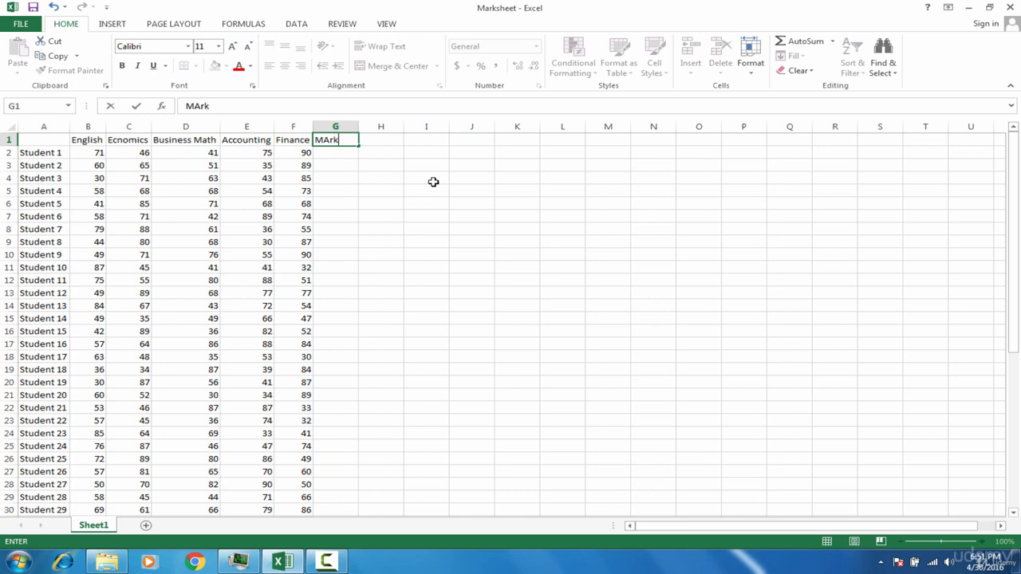
Enter the header "Marks Obtained" in cell G1, beside the Finance column.
key("BackSpace")
key("BackSpace")
key("BackSpace")
type("arks Obta")
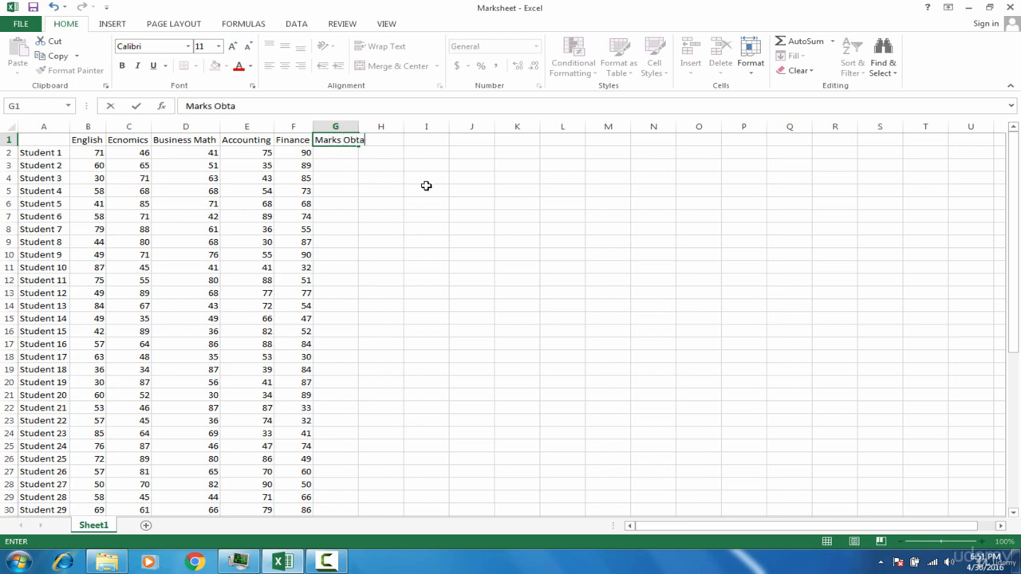
type("ined")
key("Return")
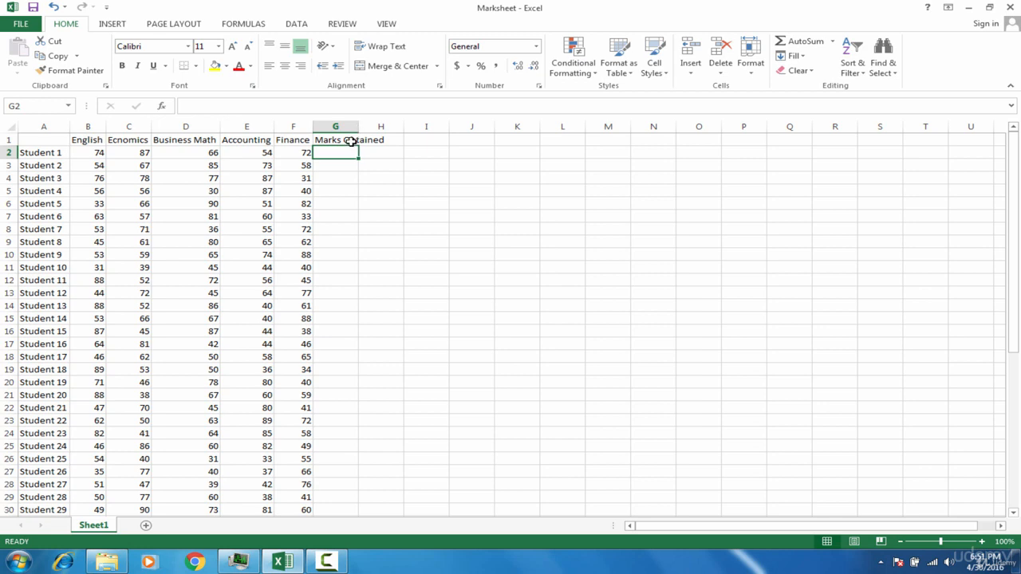
AutoFit the width of column G to its "Marks Obtained" header.
left_click(348, 141)
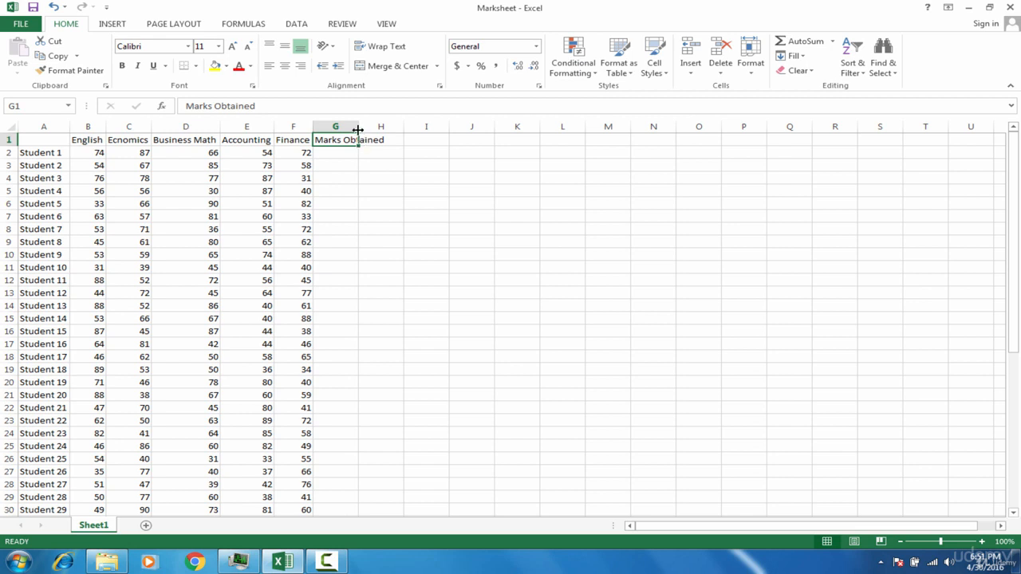
left_click(60, 152)
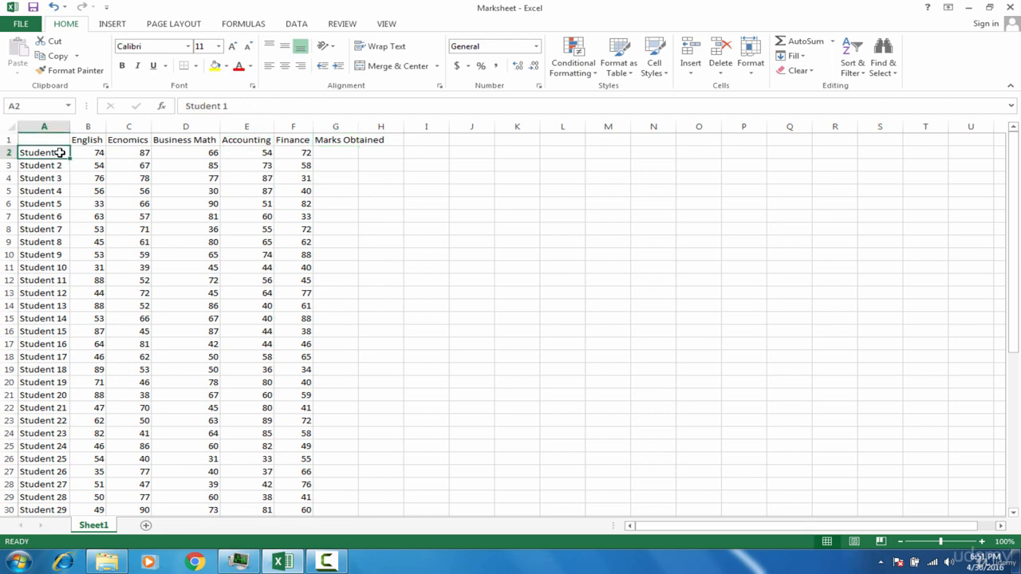
left_click(295, 156)
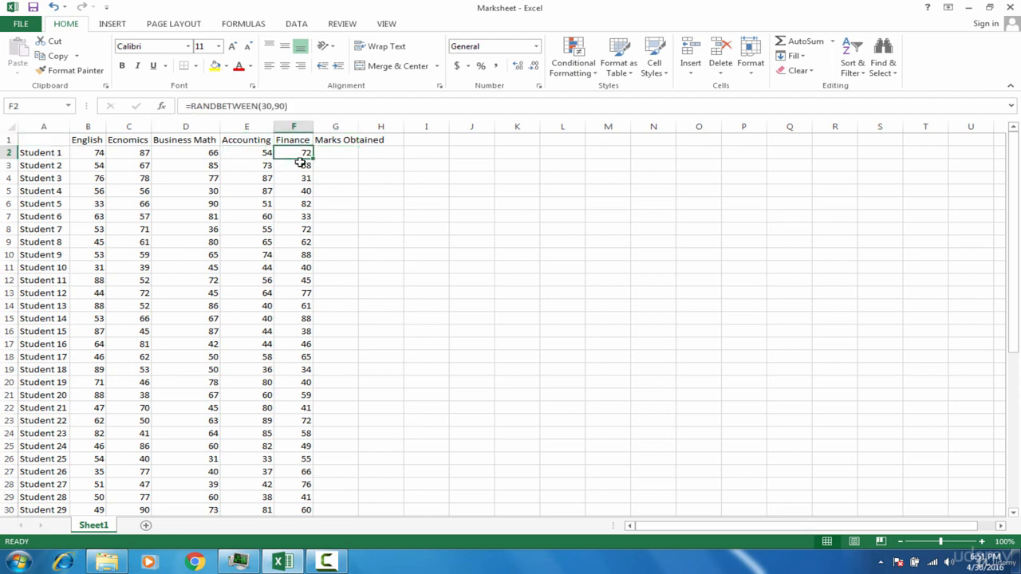
double_click(361, 129)
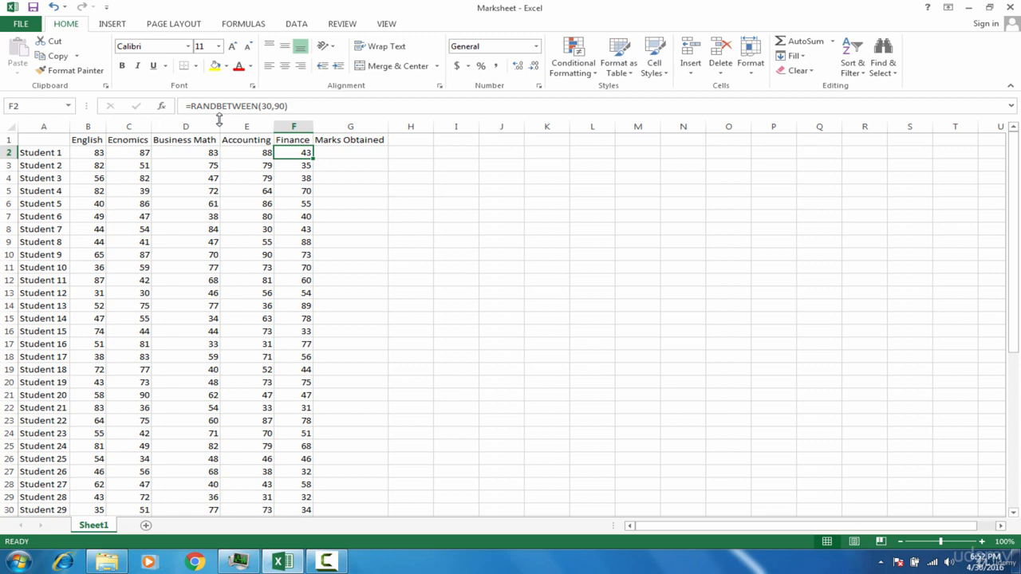
left_click(348, 141)
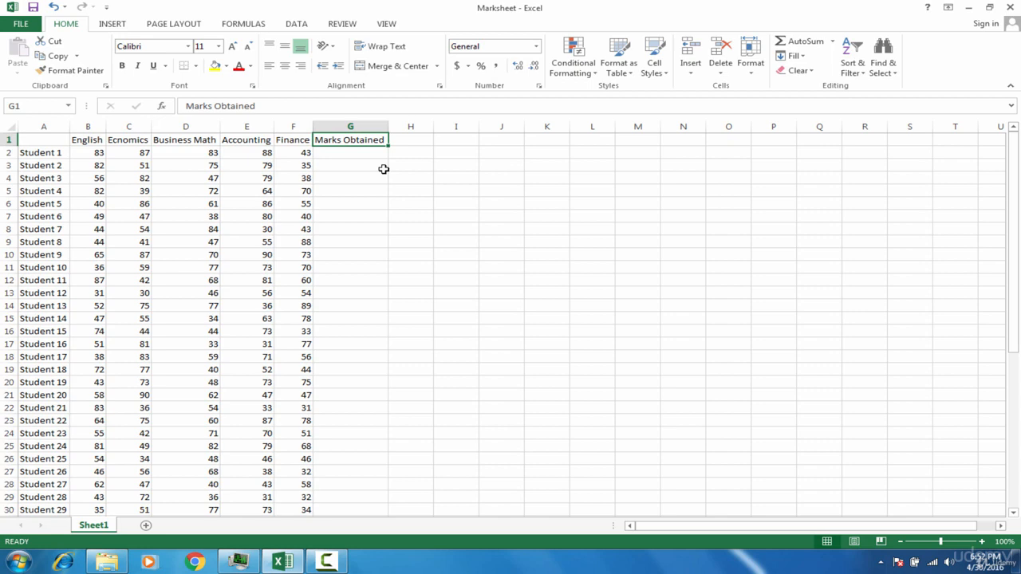
Inspect the formulas behind the marks, clear Student 1's Finance mark in F2 and undo the deletion.
left_click(205, 155)
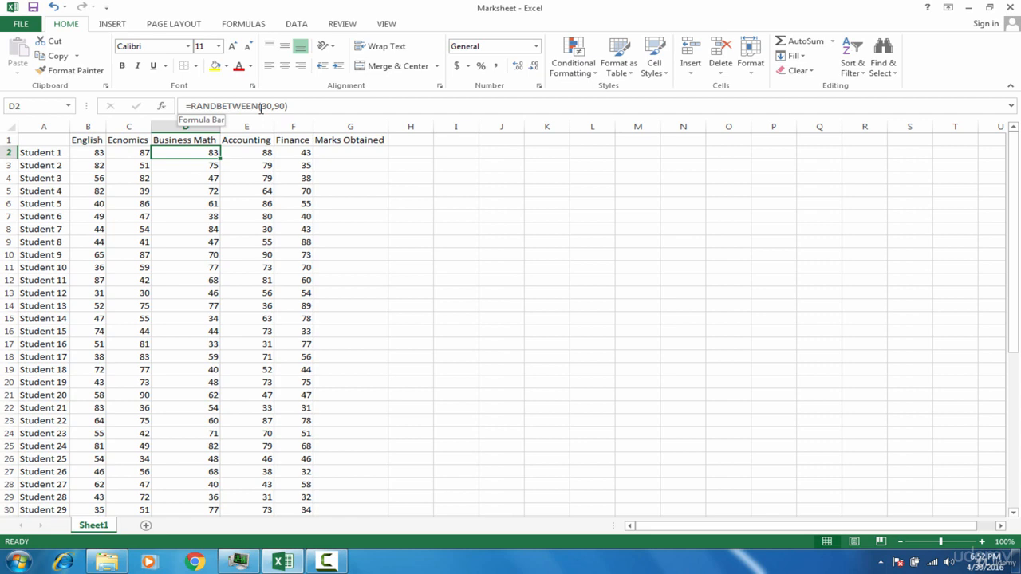
left_click(261, 166)
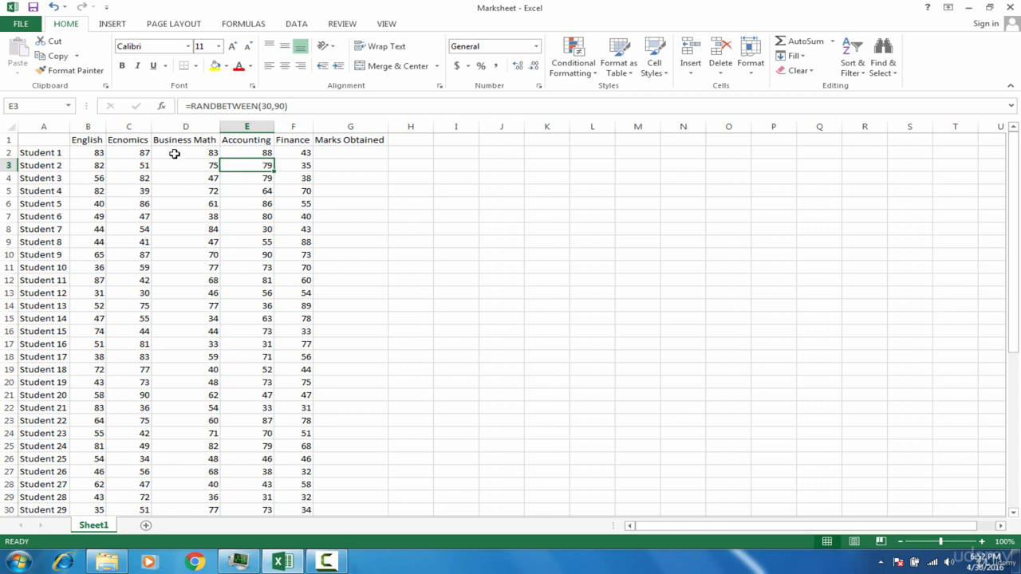
left_click(298, 152)
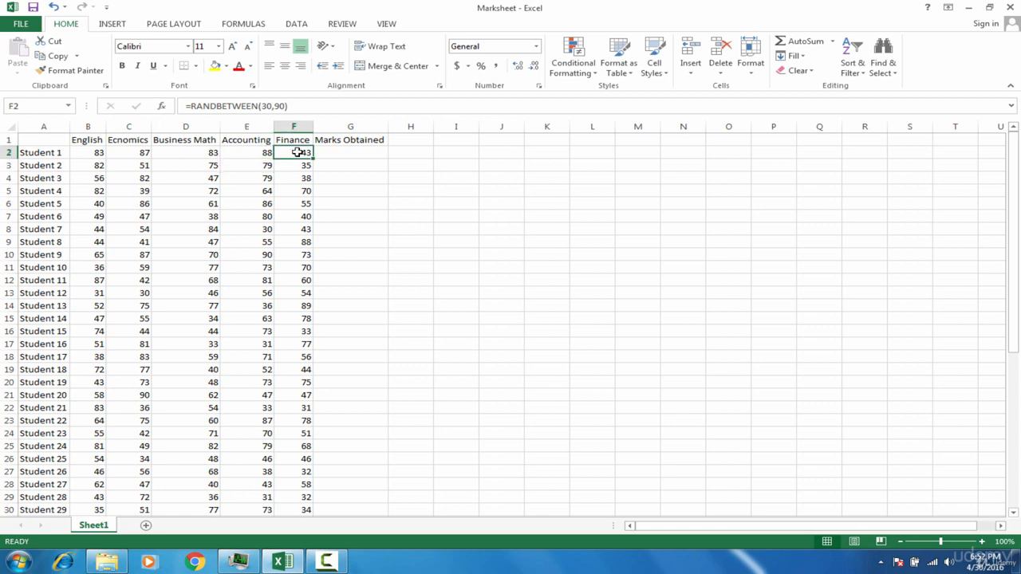
left_click_drag(289, 107, 157, 112)
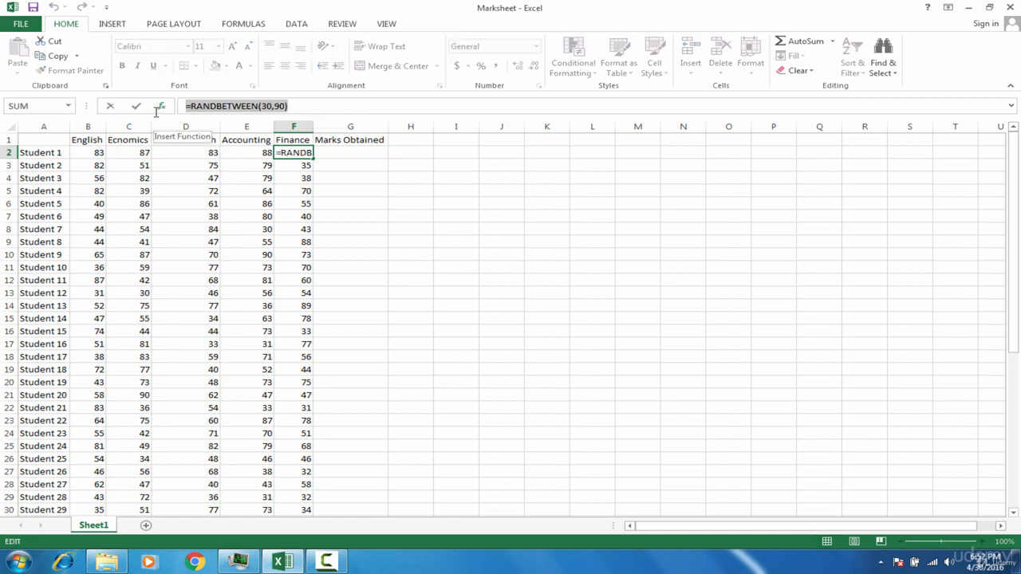
key("BackSpace")
key("Return")
key("Escape")
key("Delete")
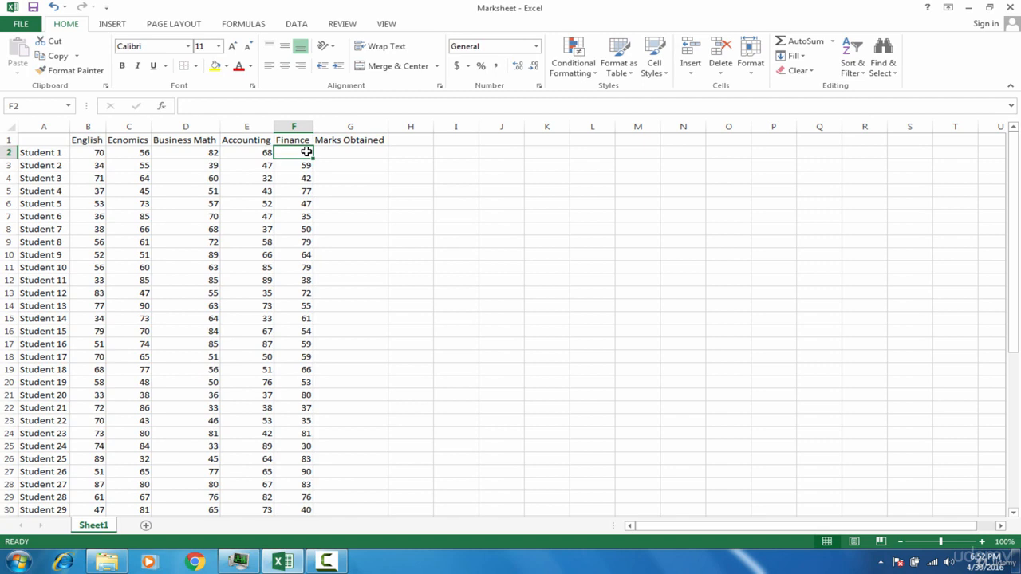
key("ctrl+z")
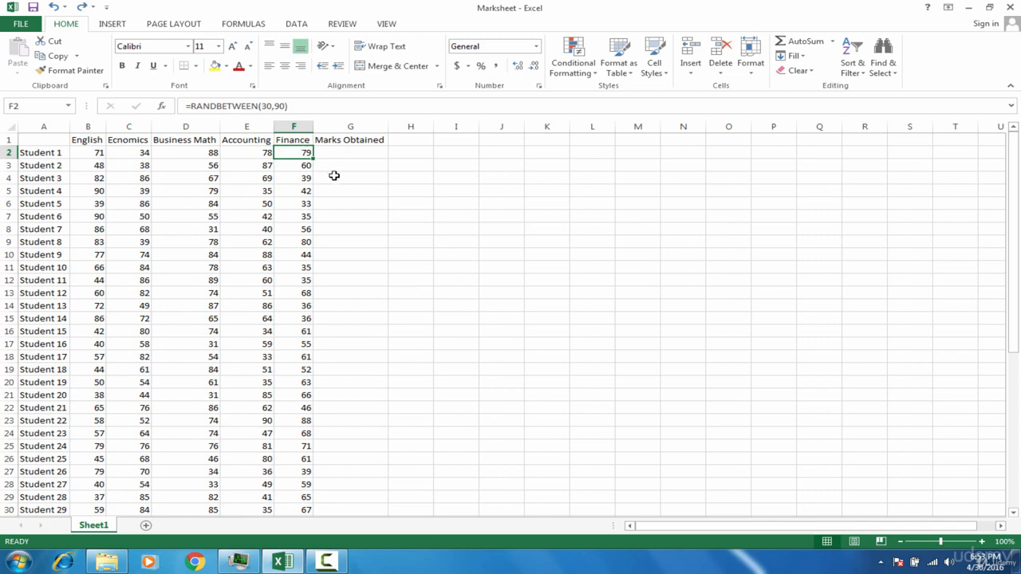
Copy all the students' subject marks in B2:F51.
left_click(92, 155)
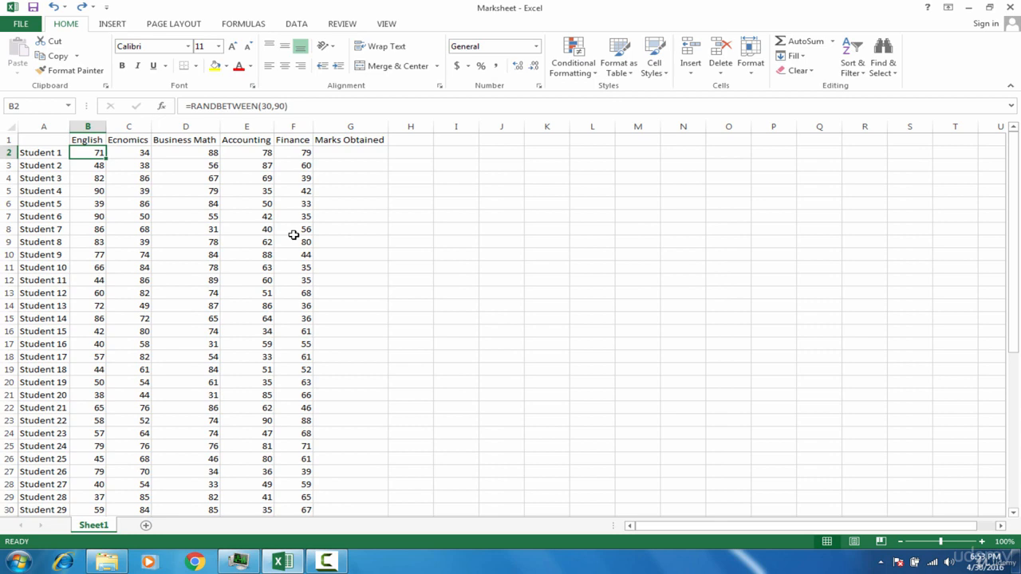
key("ctrl+shift+Right")
key("ctrl+shift+Down")
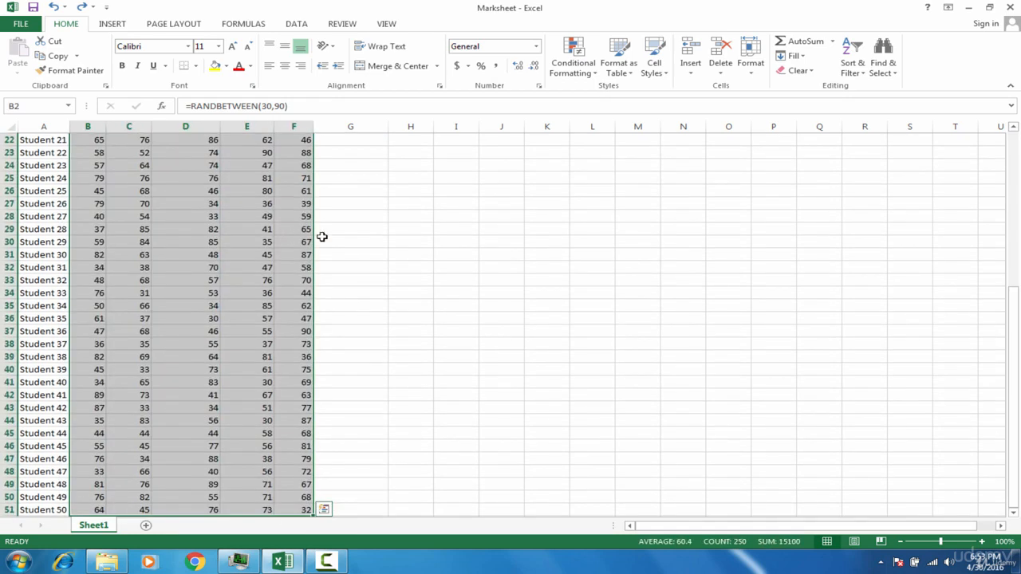
left_click_drag(1017, 373, 1017, 213)
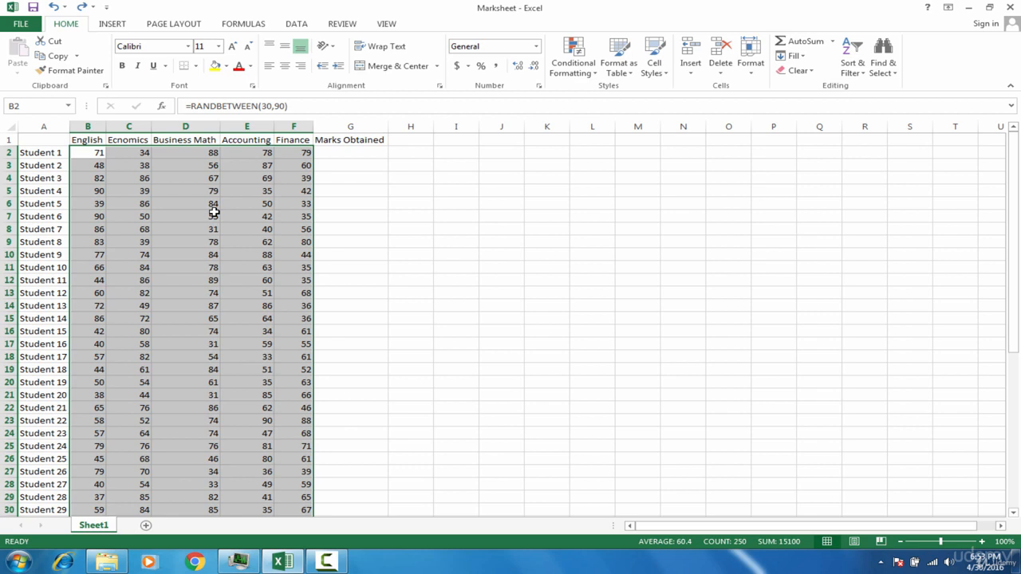
key("ctrl+c")
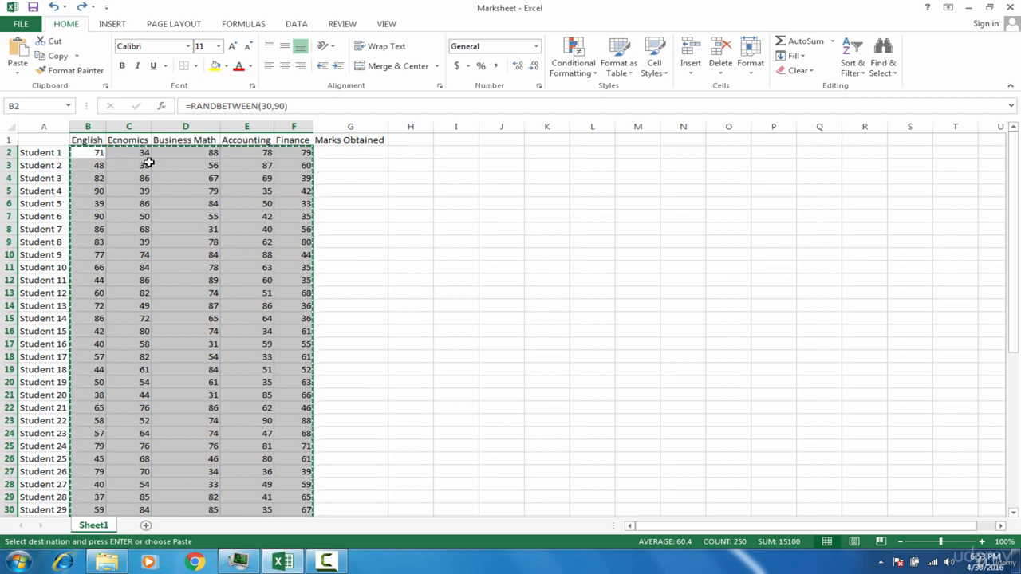
Replace the RANDBETWEEN formulas in B2:F51 with fixed numbers by pasting the copied marks in place with Paste Special Values.
right_click(96, 153)
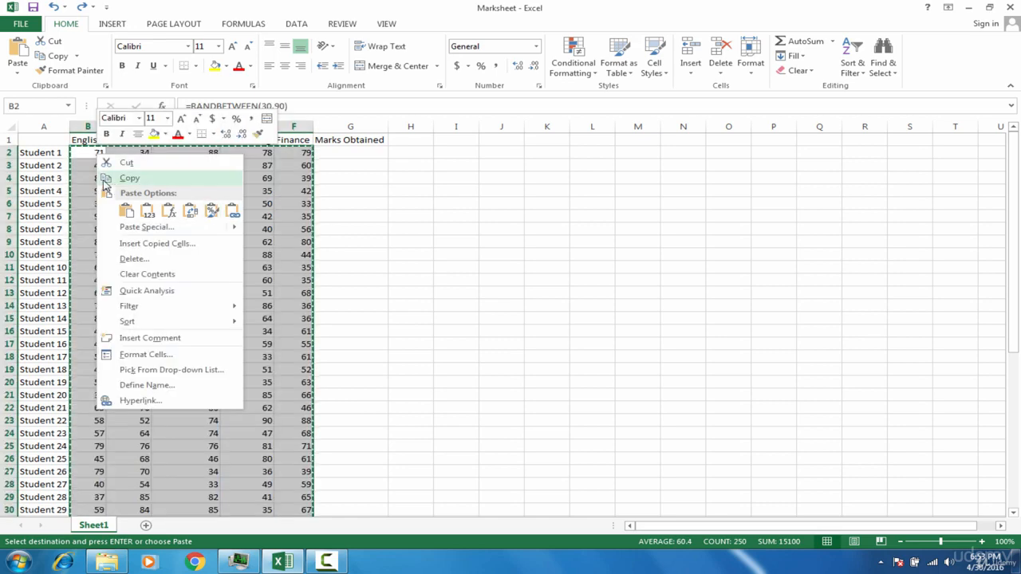
key("Escape")
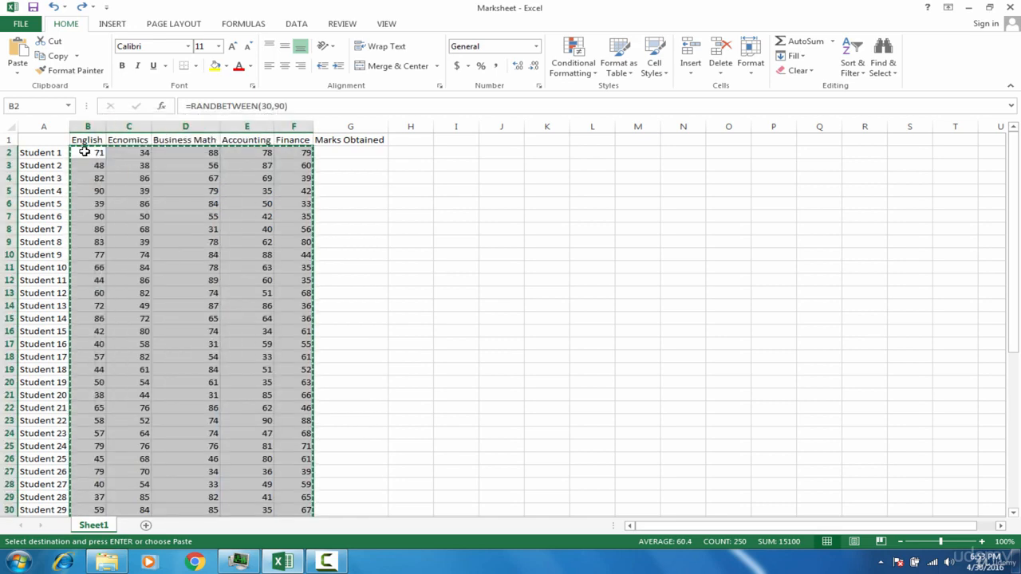
right_click(85, 151)
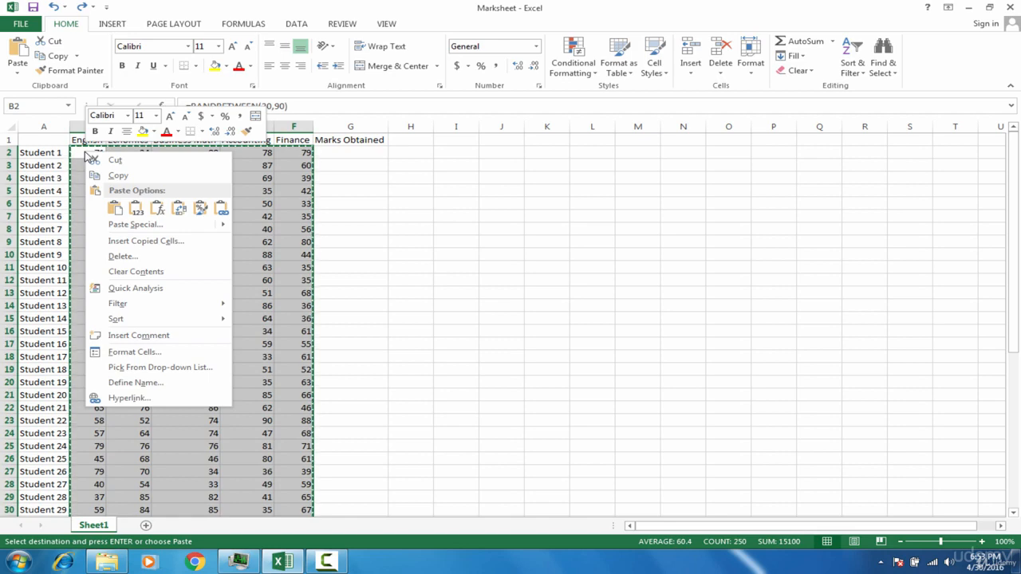
left_click(117, 210)
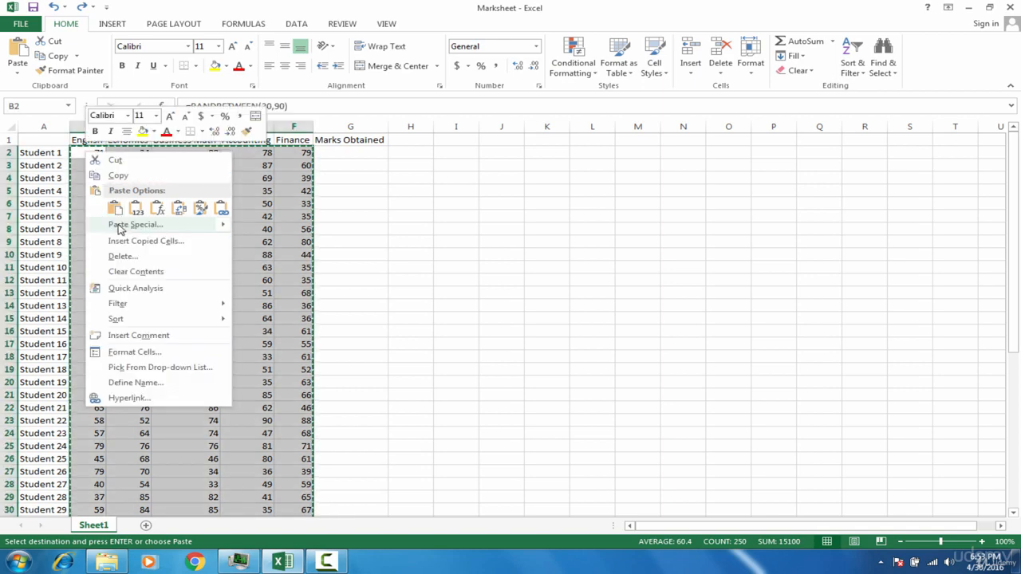
mouse_move(121, 230)
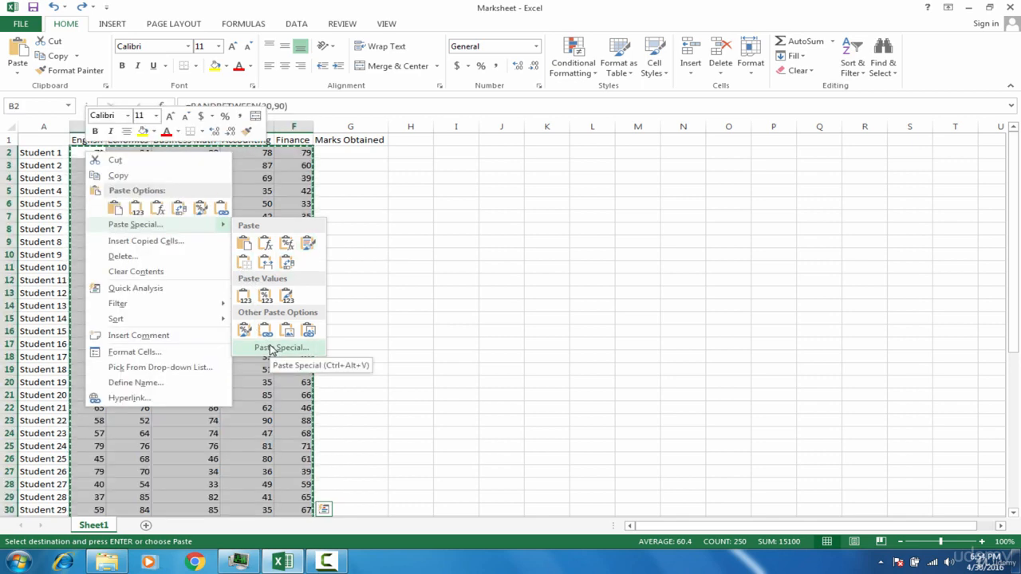
left_click(275, 350)
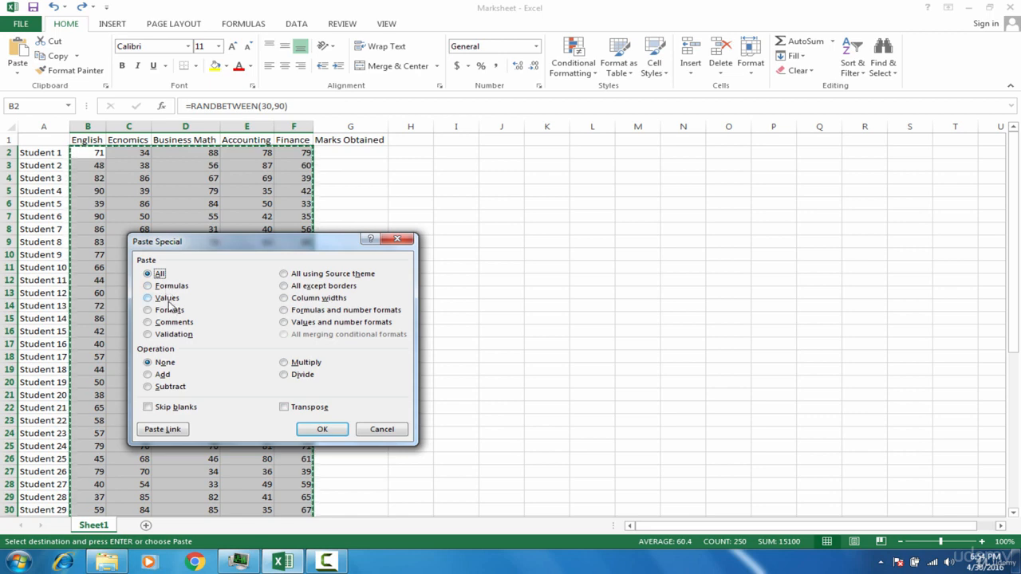
left_click(168, 301)
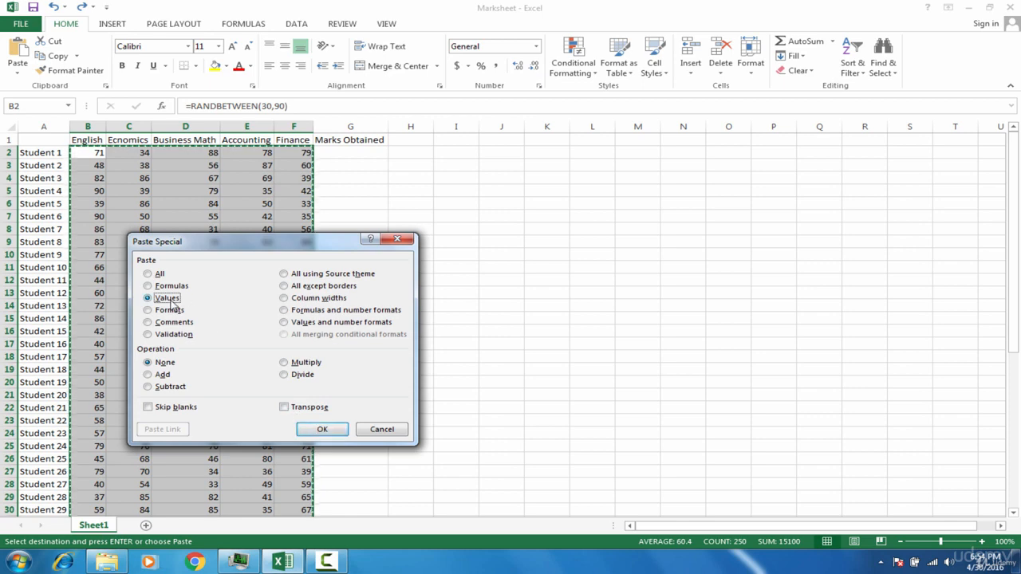
left_click(323, 429)
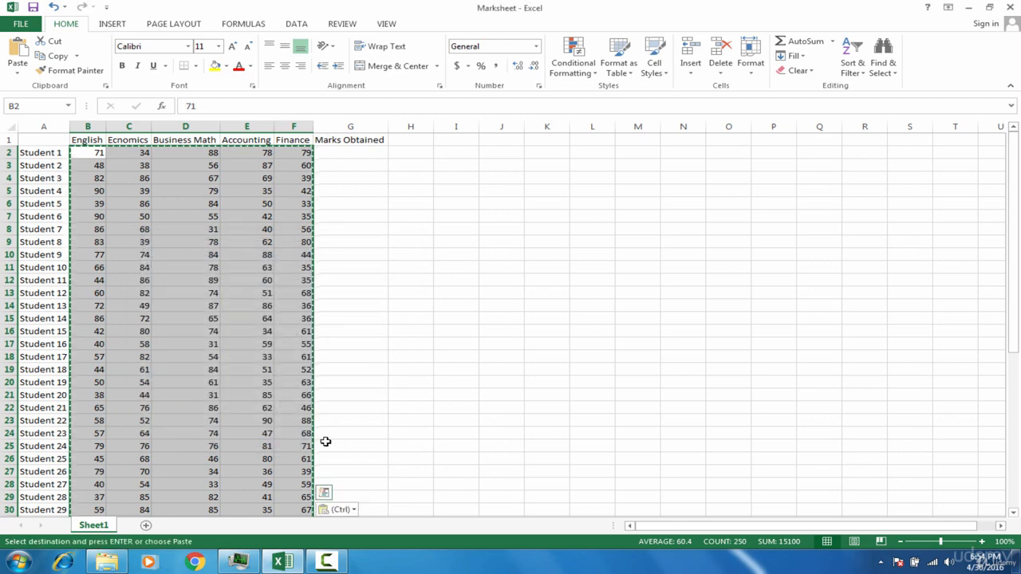
Check several Accounting marks for plain values in place of formulas, and clear the copy selection.
left_click(212, 239)
left_click(234, 191)
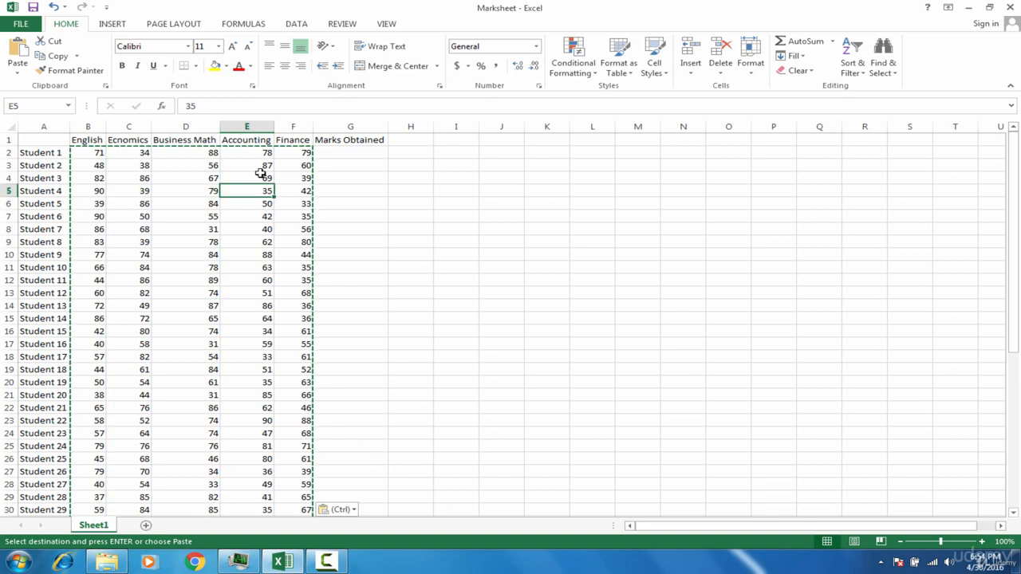
left_click(260, 175)
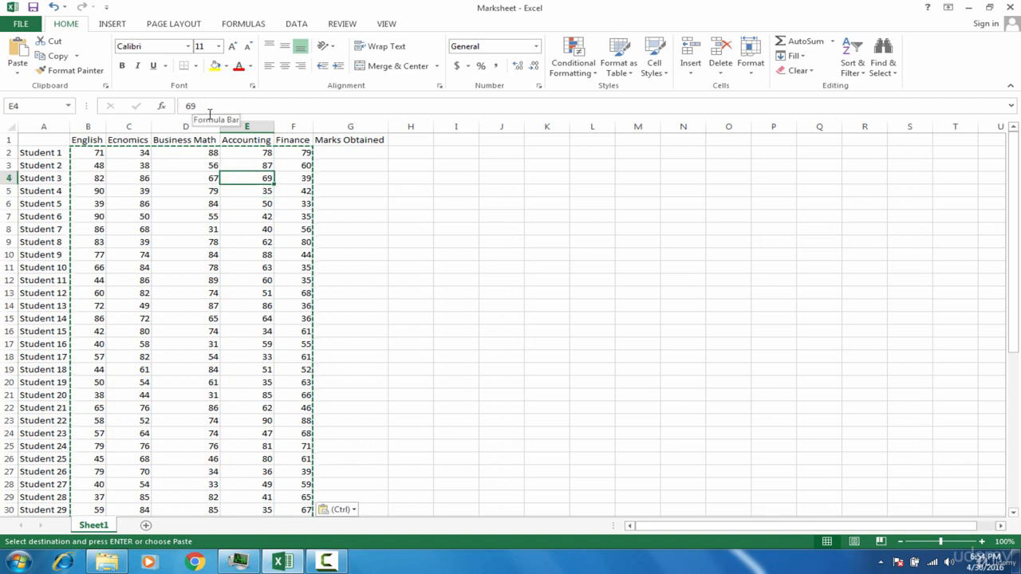
left_click(238, 155)
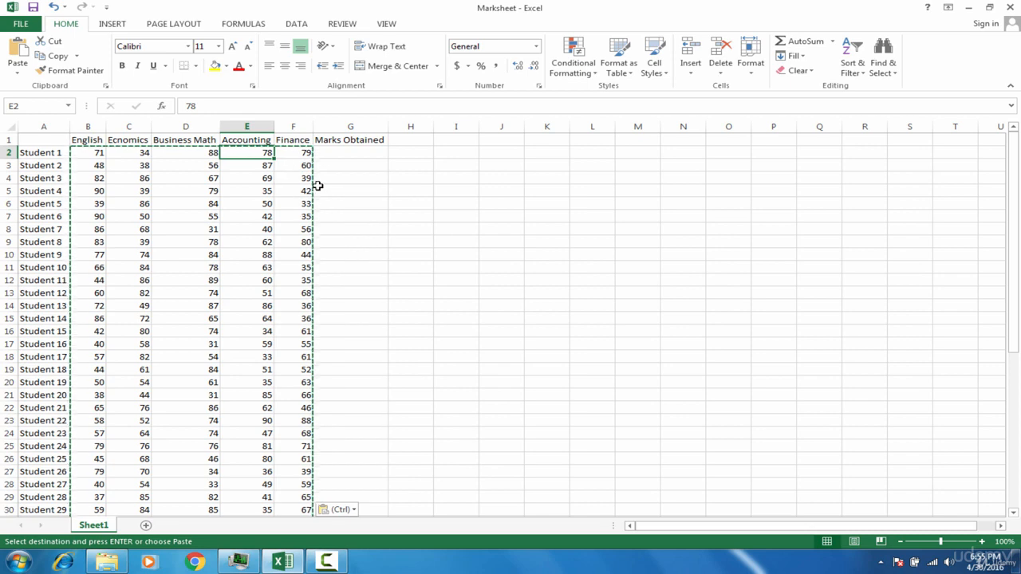
key("Escape")
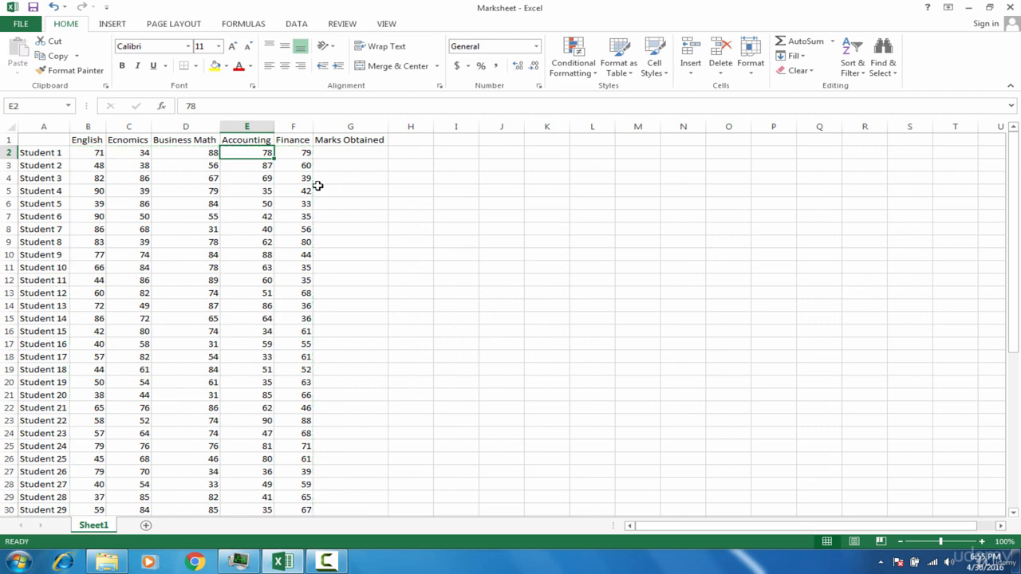